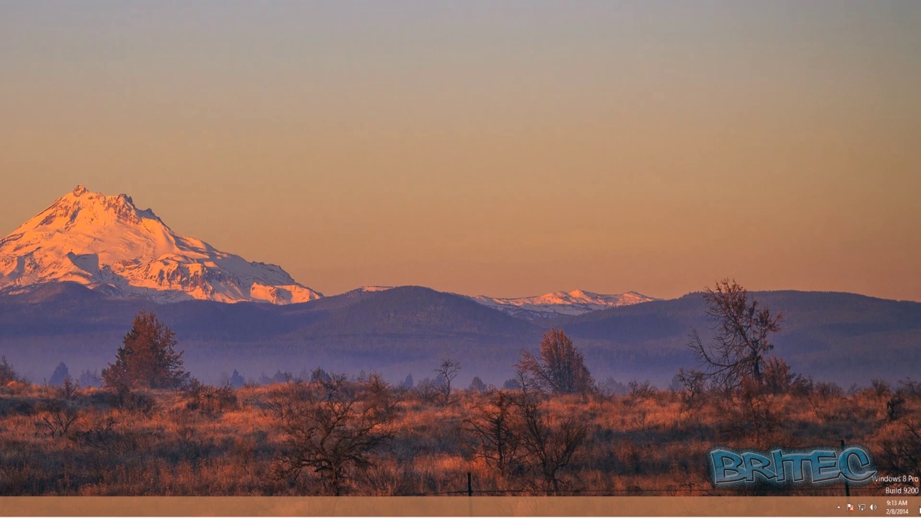
From the Charms bar, go to PC settings > General and restart via Advanced startup's Restart now.
{"action": "mouse_move", "coordinate": [920, 517]}
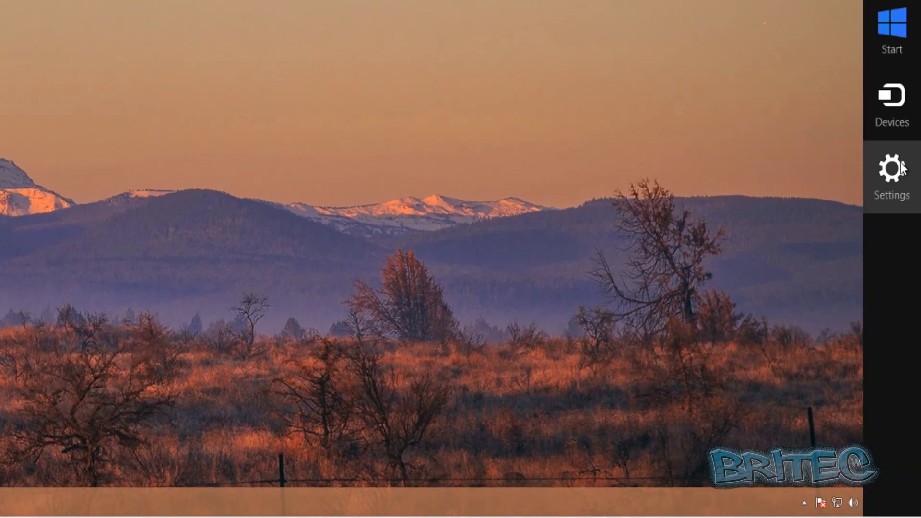
{"action": "left_click", "coordinate": [898, 170]}
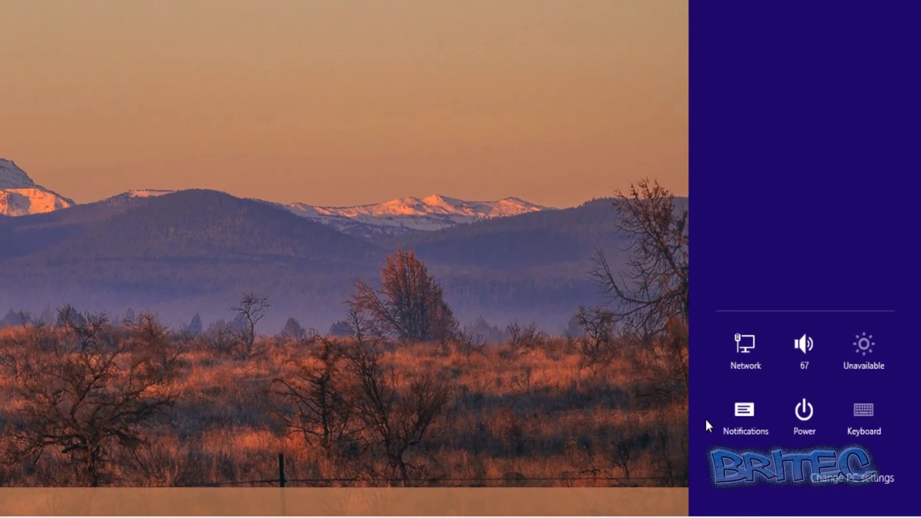
{"action": "left_click", "coordinate": [839, 481]}
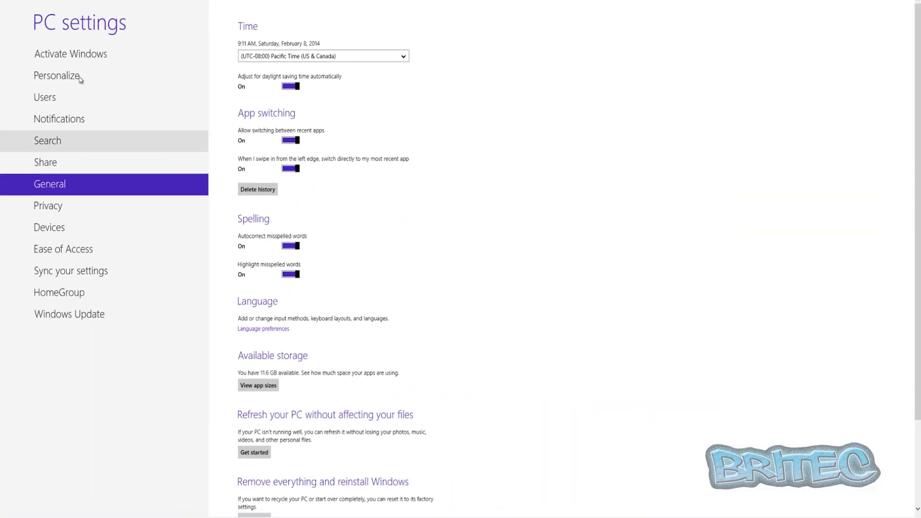
{"action": "left_click", "coordinate": [64, 57]}
{"action": "left_click", "coordinate": [48, 163]}
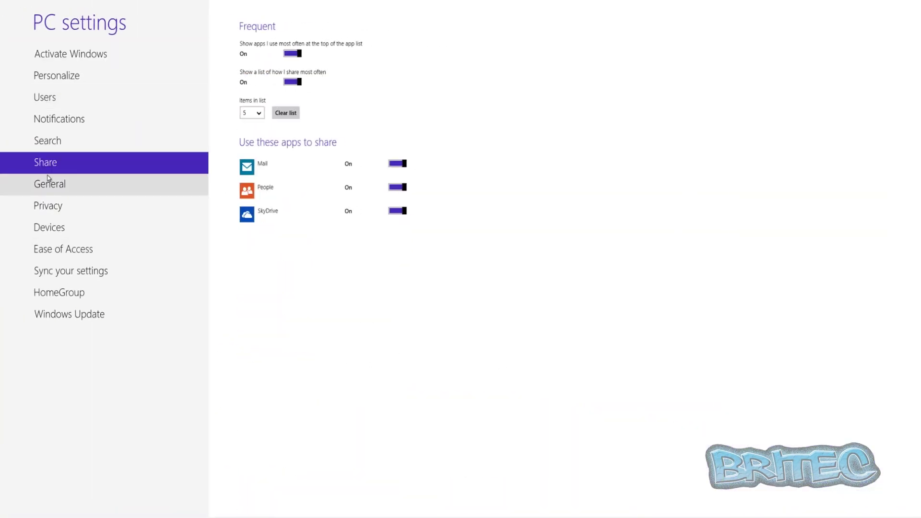
{"action": "left_click", "coordinate": [49, 184]}
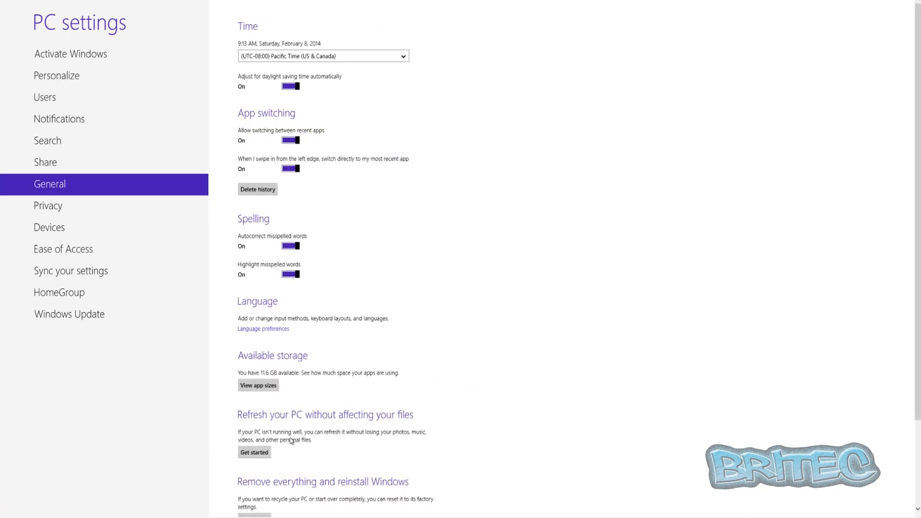
{"action": "scroll", "coordinate": [548, 436], "scroll_direction": "down", "scroll_amount": 2}
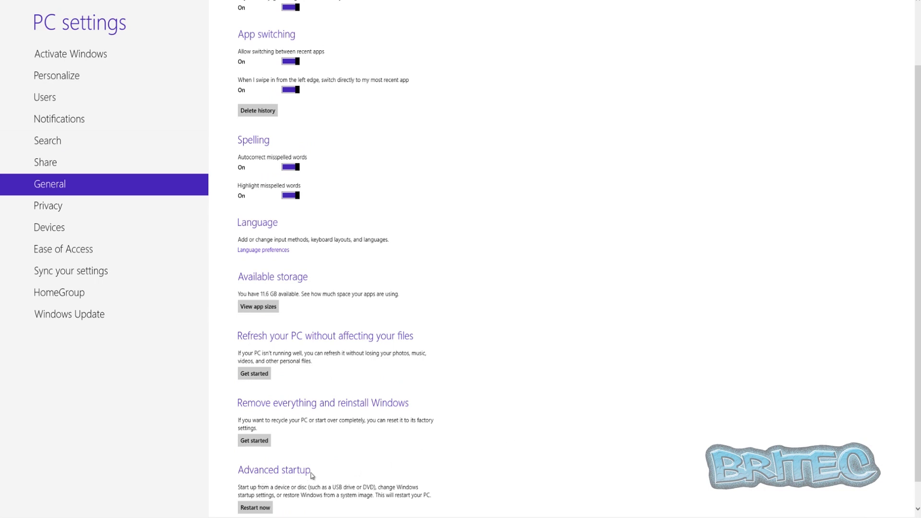
{"action": "left_click", "coordinate": [255, 509]}
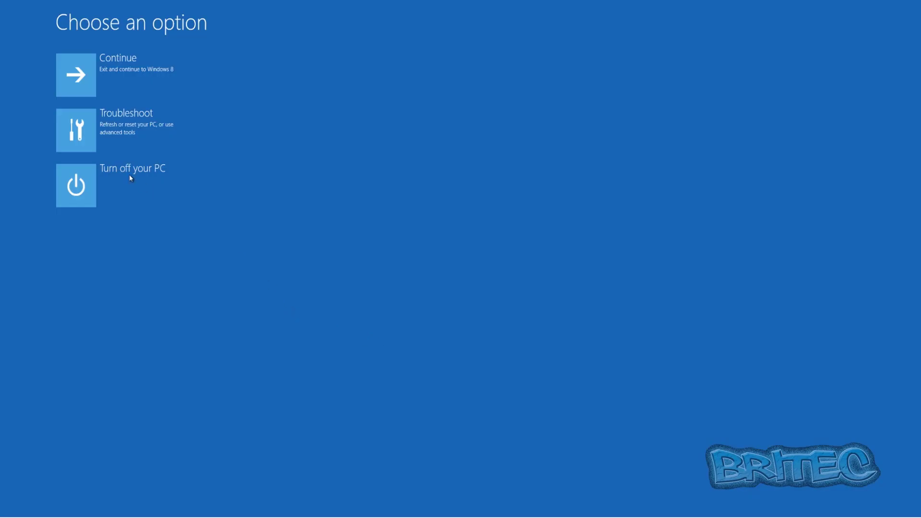
Go through Troubleshoot to Advanced options and start Automatic Repair.
{"action": "left_click", "coordinate": [77, 131]}
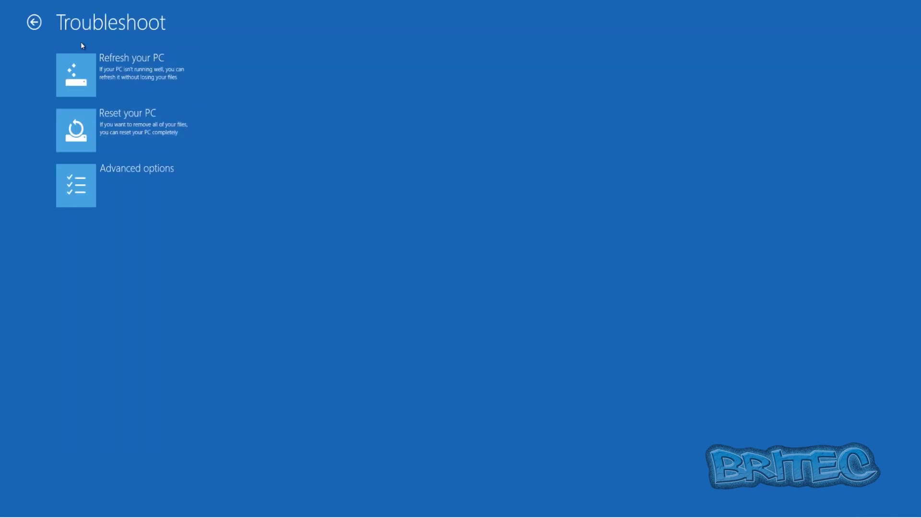
{"action": "left_click", "coordinate": [80, 194]}
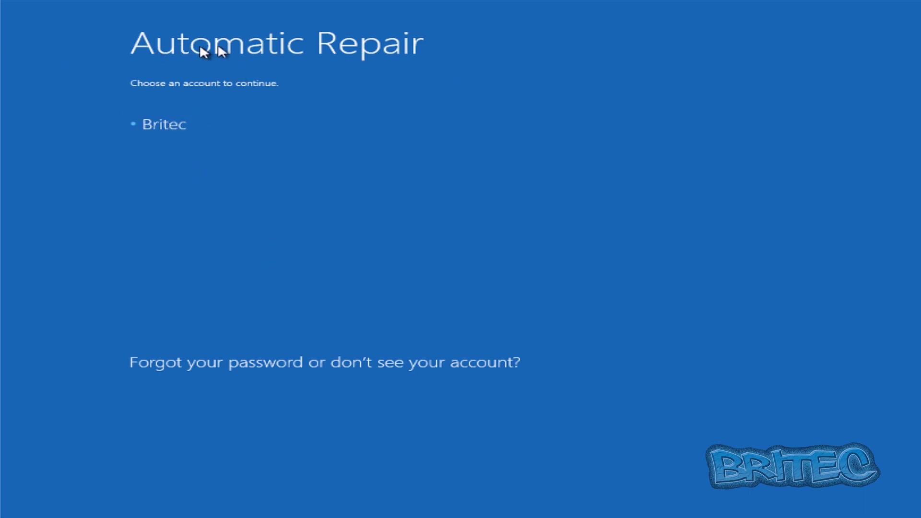
Run Automatic Repair under the chosen account, then continue to Advanced options when it fails.
{"action": "left_click", "coordinate": [158, 124]}
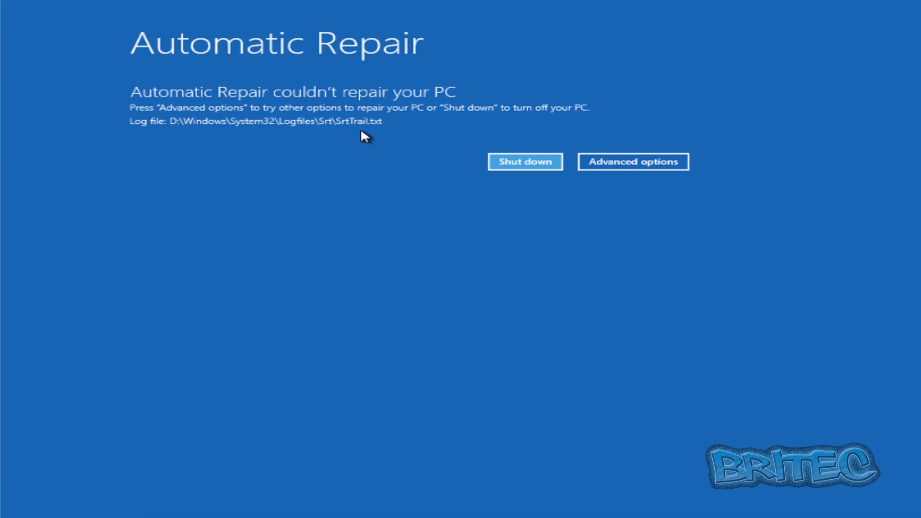
{"action": "left_click", "coordinate": [636, 169]}
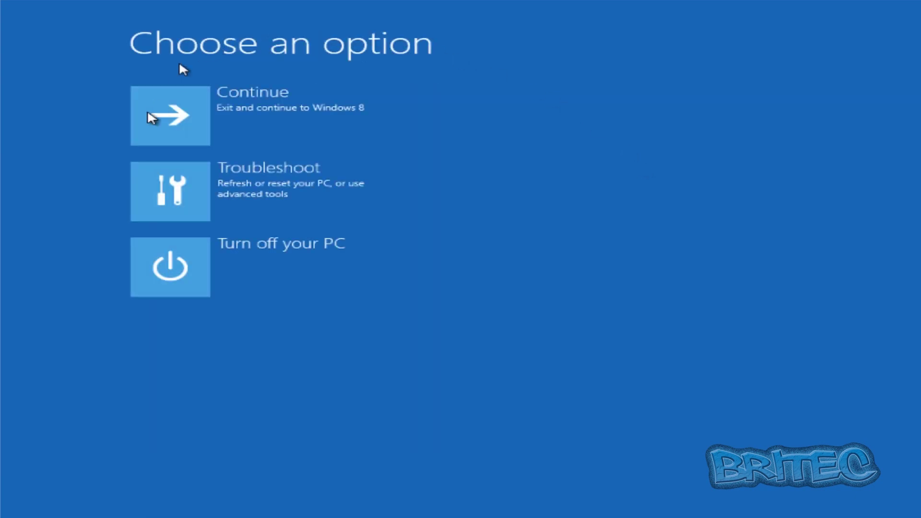
Go through Troubleshoot to the Advanced options screen again.
{"action": "left_click", "coordinate": [191, 188]}
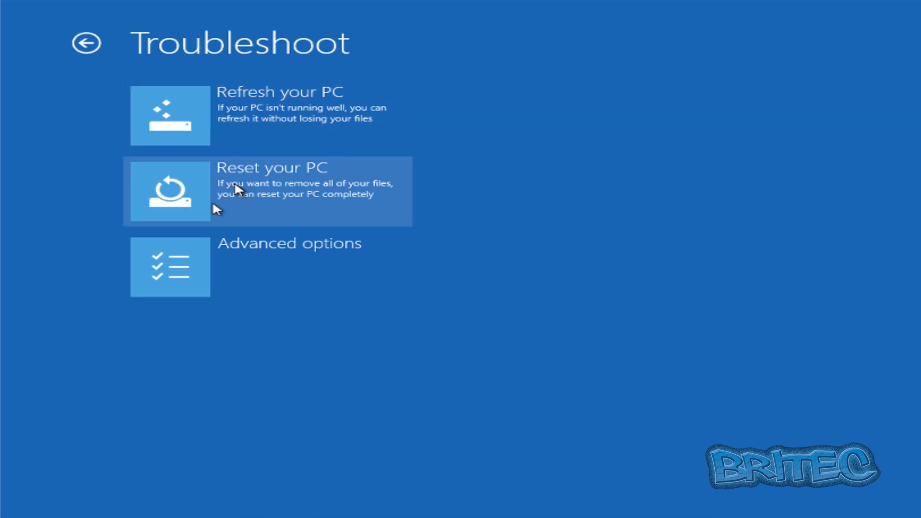
{"action": "left_click", "coordinate": [202, 266]}
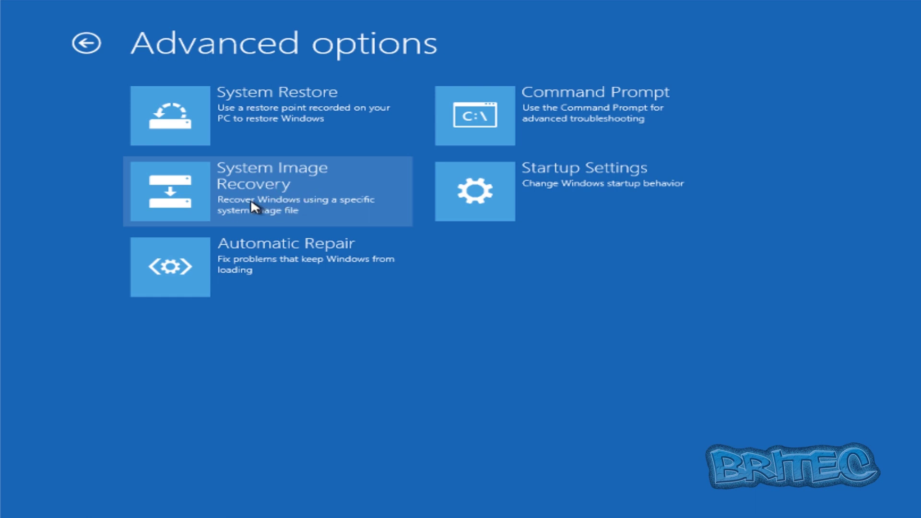
Try System Restore, cancel it since no restore points exist, and open Refresh your PC.
{"action": "left_click", "coordinate": [208, 120]}
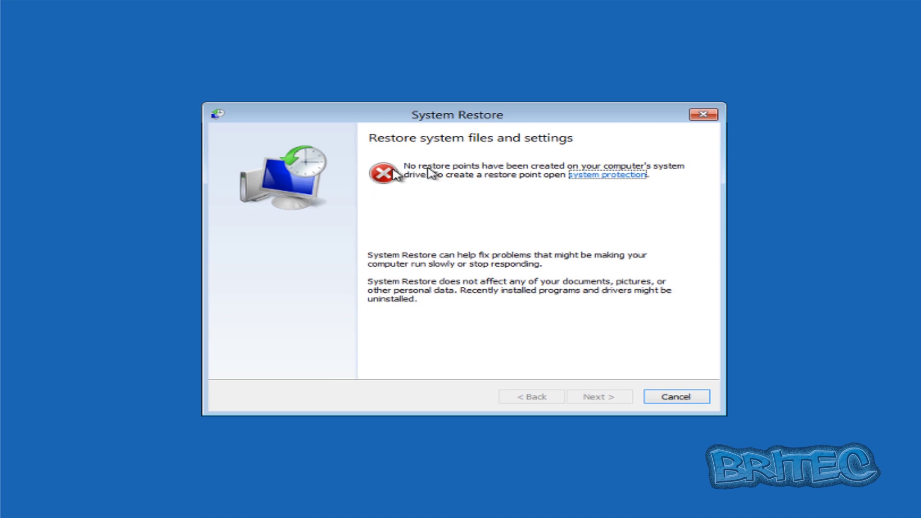
{"action": "left_click", "coordinate": [687, 403]}
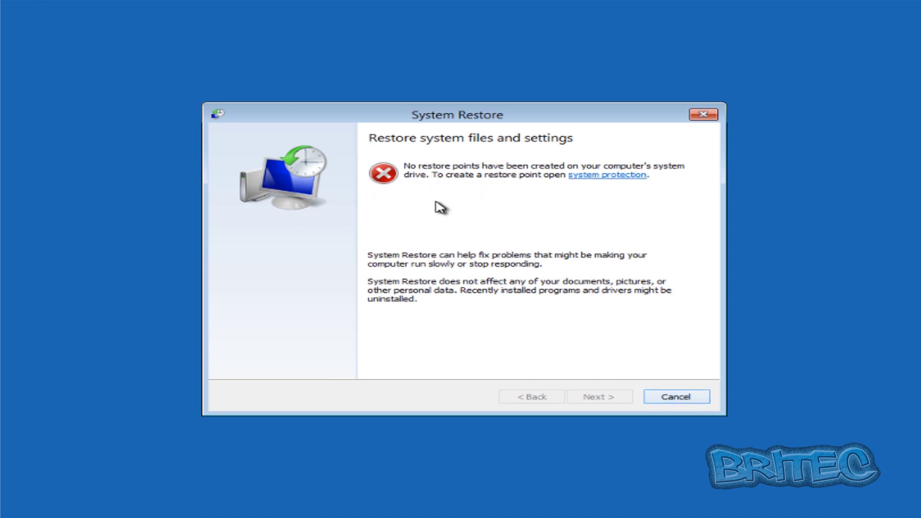
{"action": "left_click", "coordinate": [662, 399]}
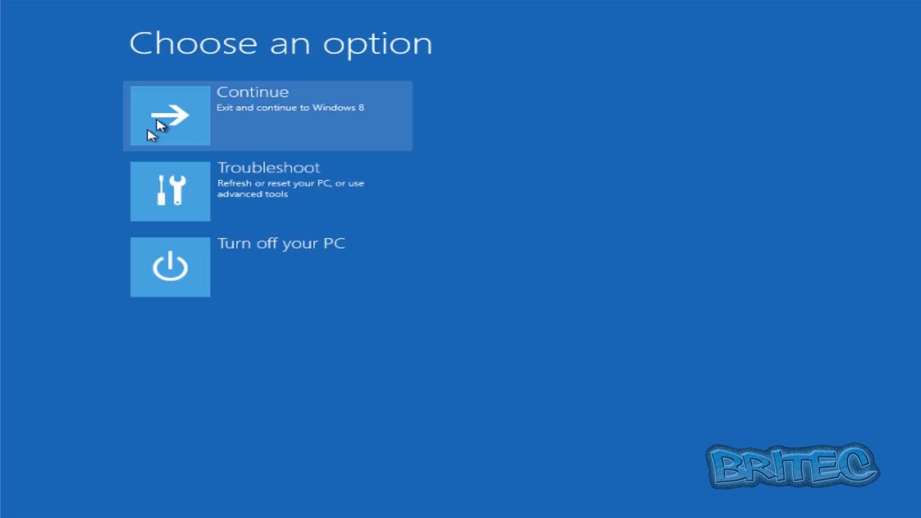
{"action": "left_click", "coordinate": [205, 215]}
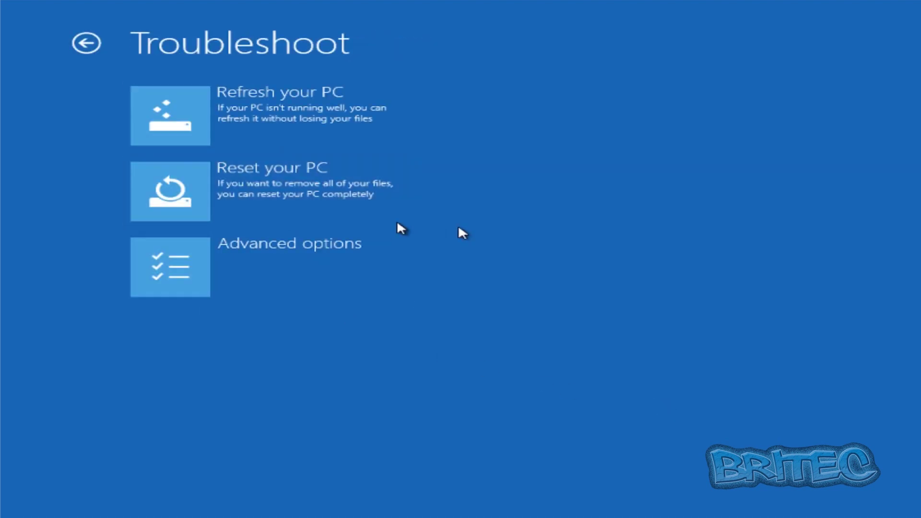
{"action": "left_click", "coordinate": [210, 111]}
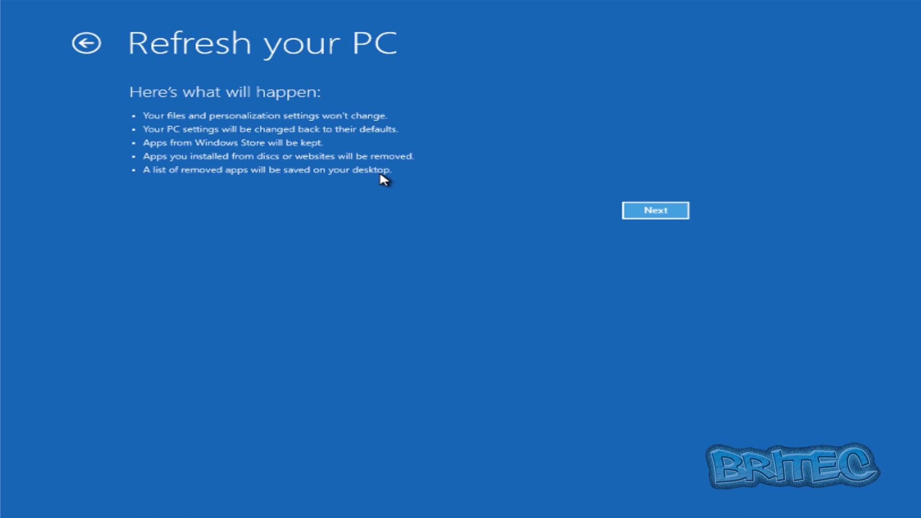
Leave Refresh your PC, view the Reset your PC summary, and return to the main recovery choices.
{"action": "left_click", "coordinate": [87, 44]}
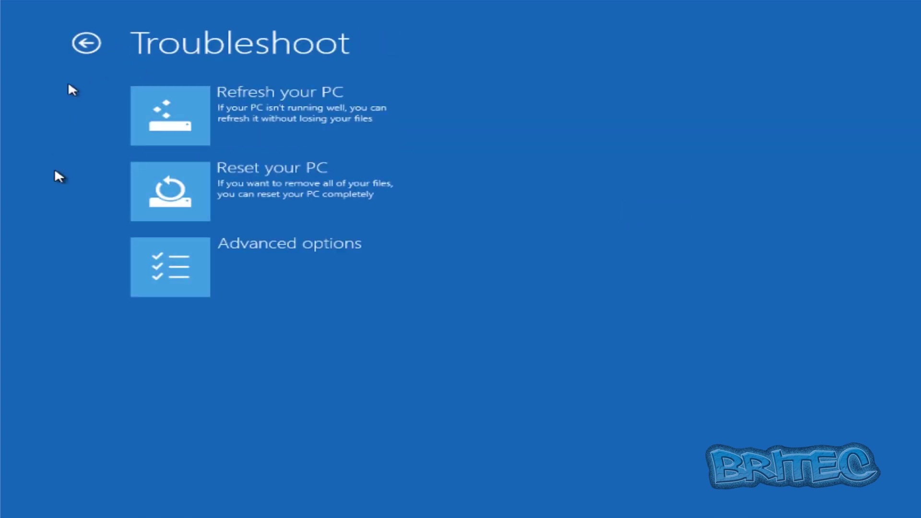
{"action": "left_click", "coordinate": [183, 191]}
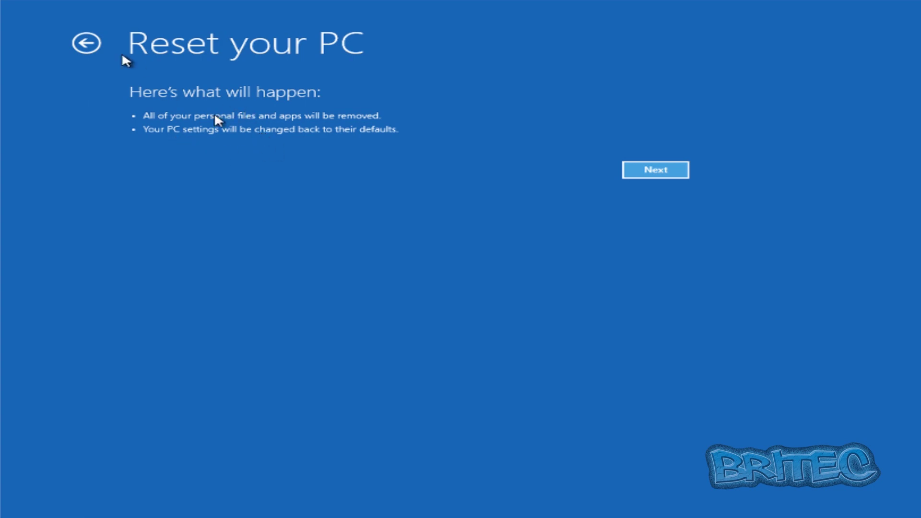
{"action": "left_click", "coordinate": [81, 44]}
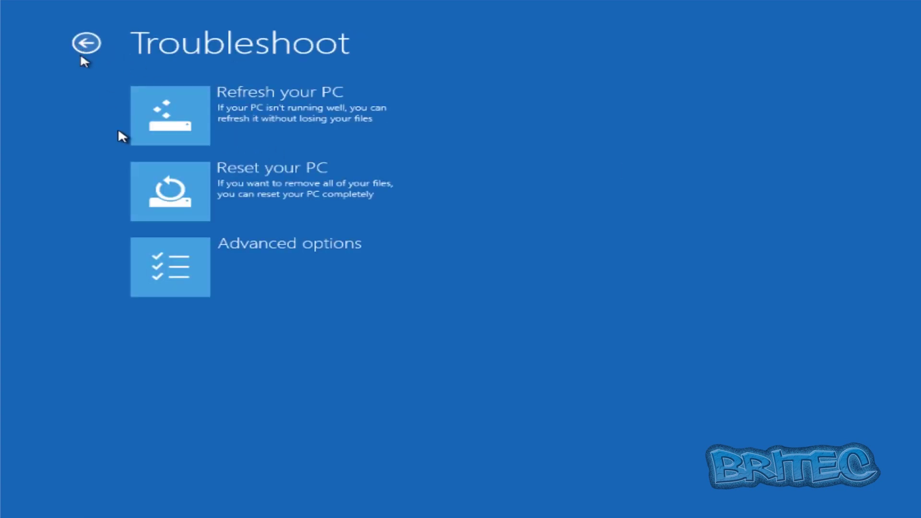
{"action": "left_click", "coordinate": [86, 45]}
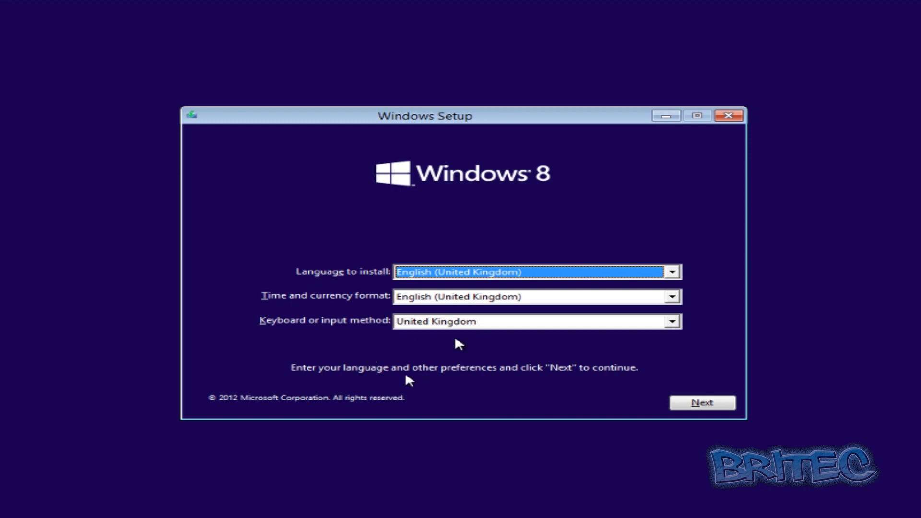
In Windows Setup, accept the language settings, choose Repair your computer, then Troubleshoot > Advanced options.
{"action": "left_click", "coordinate": [705, 404]}
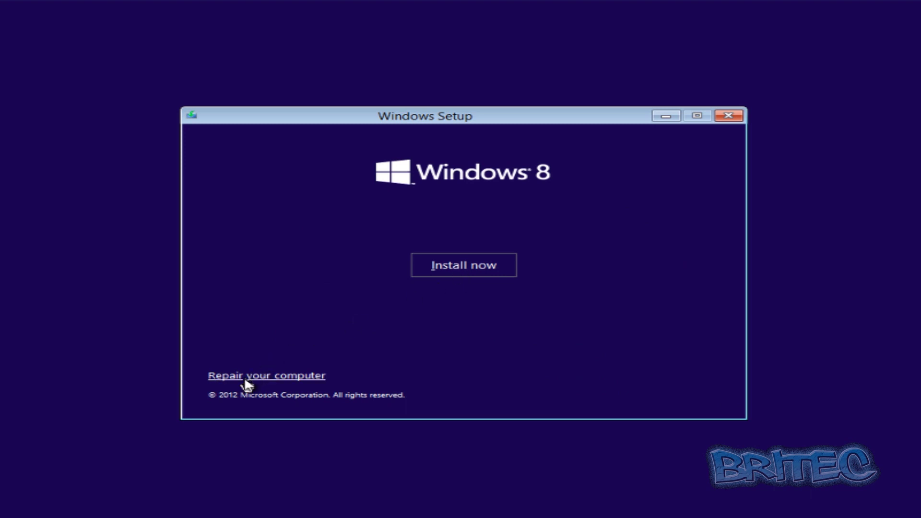
{"action": "left_click", "coordinate": [260, 375]}
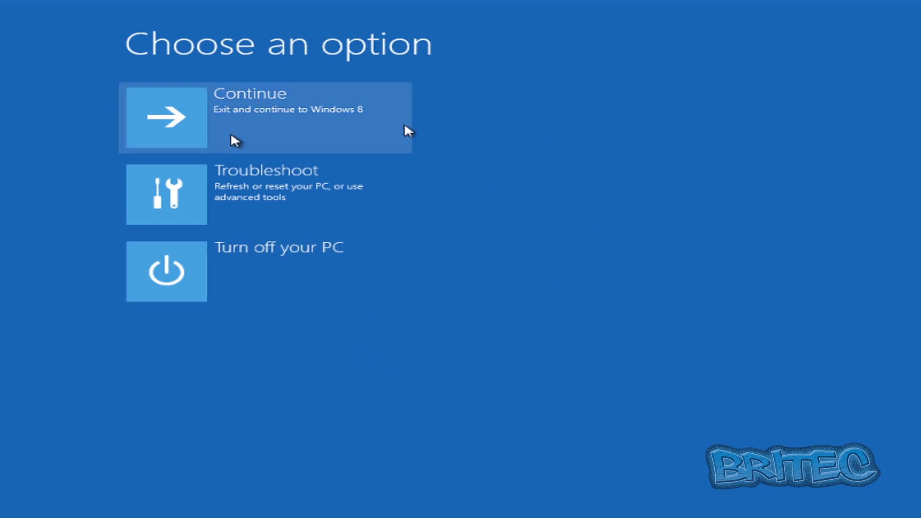
{"action": "left_click", "coordinate": [187, 200]}
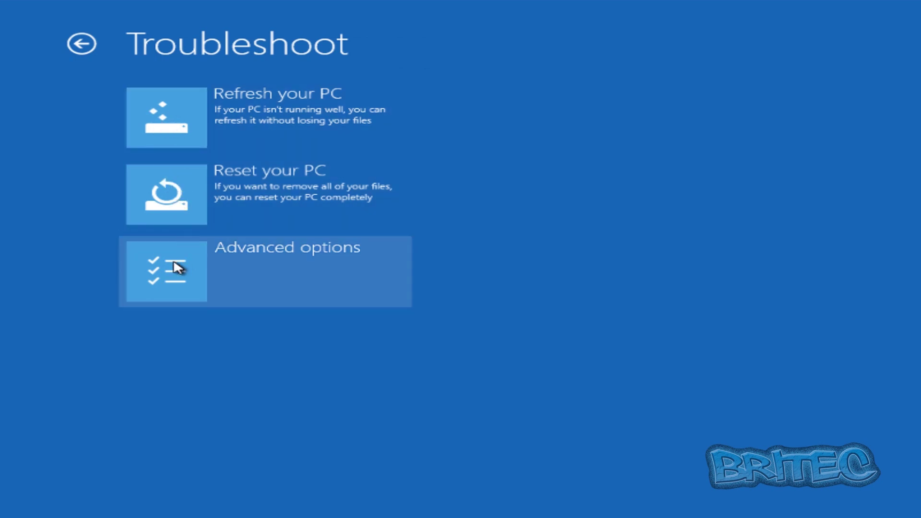
{"action": "left_click", "coordinate": [176, 266]}
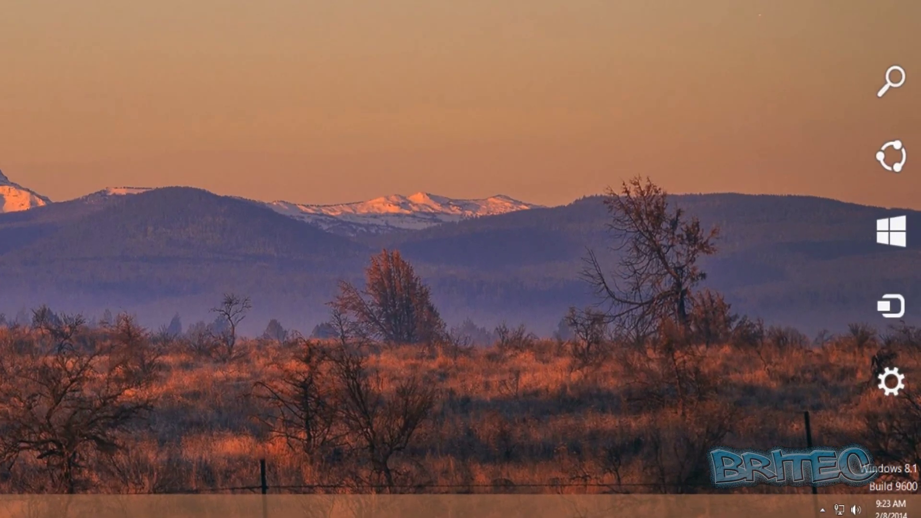
Bring up the Settings pane from the Charms bar.
{"action": "mouse_move", "coordinate": [909, 401]}
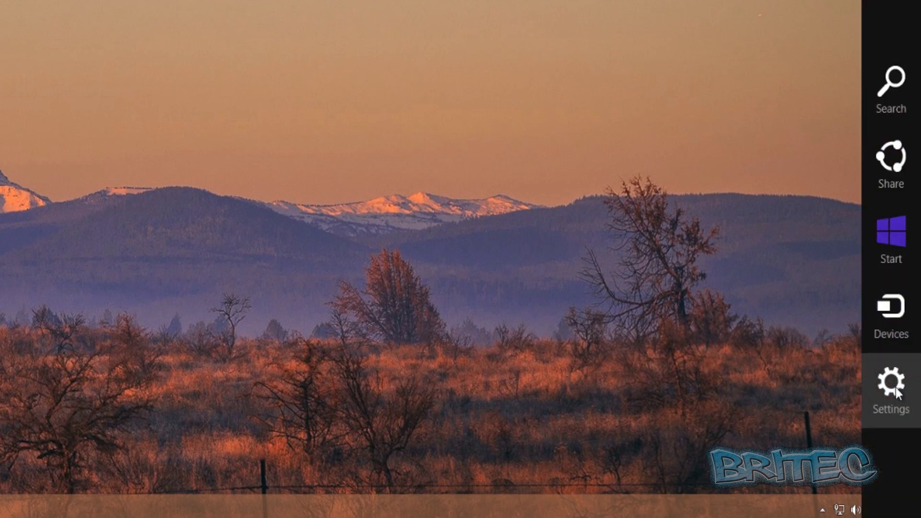
{"action": "left_click", "coordinate": [895, 389]}
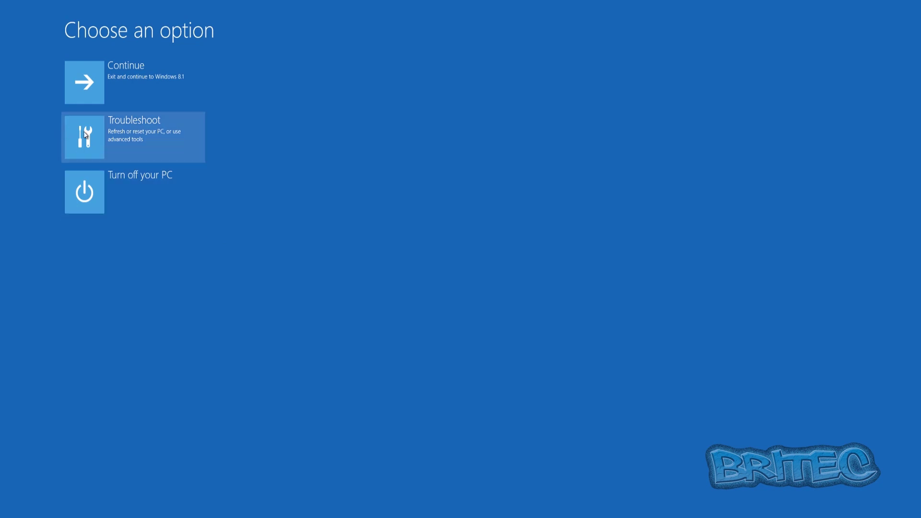
Launch Startup Repair via Troubleshoot > Advanced options.
{"action": "left_click", "coordinate": [86, 136]}
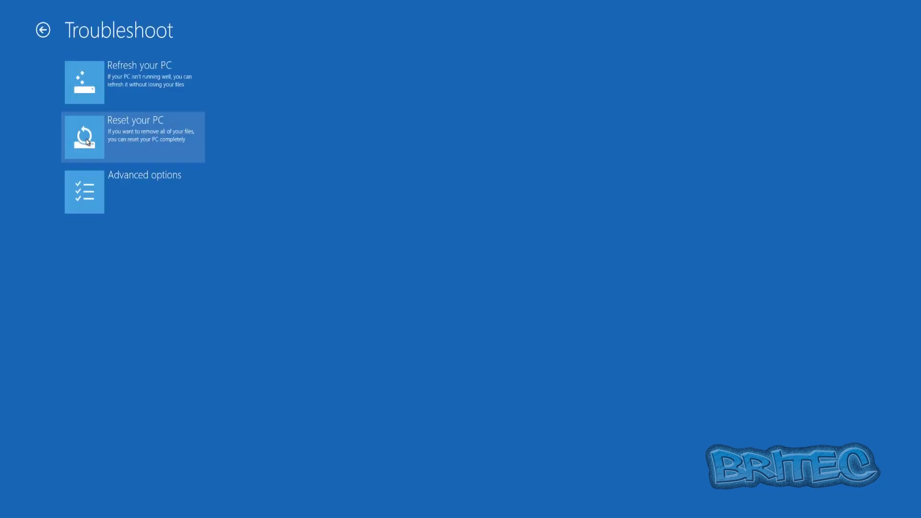
{"action": "left_click", "coordinate": [90, 200]}
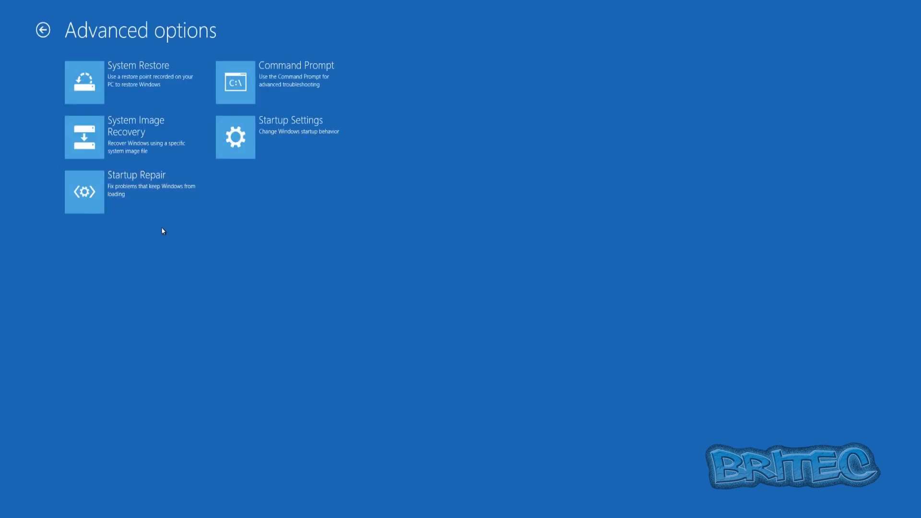
{"action": "left_click", "coordinate": [128, 198]}
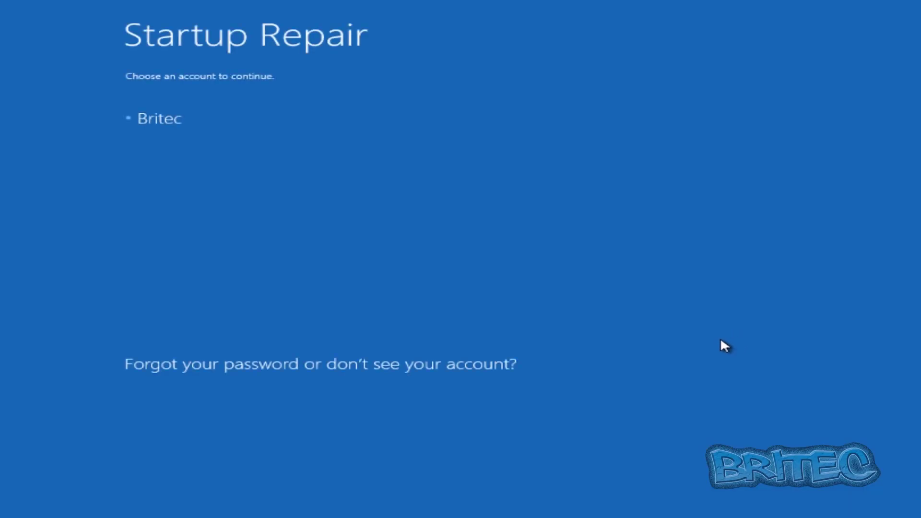
Choose the user account and submit its password so Startup Repair can run.
{"action": "left_click", "coordinate": [159, 120]}
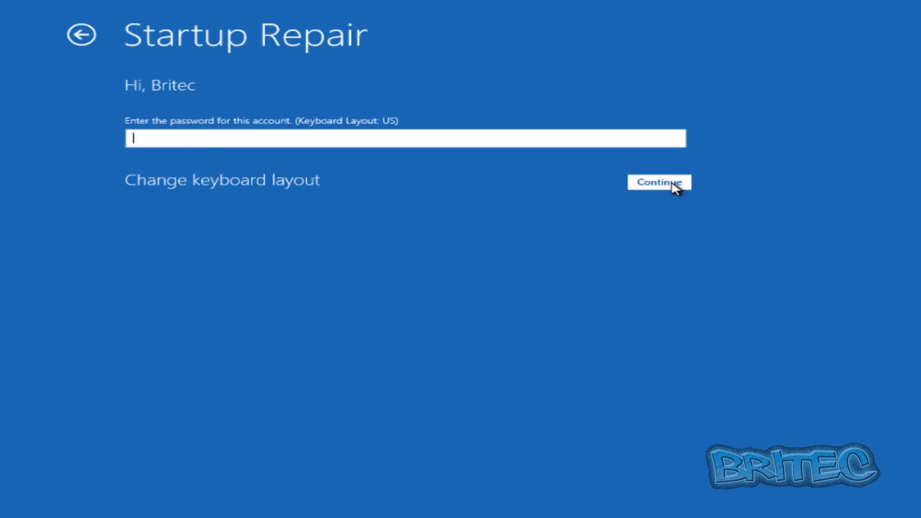
{"action": "left_click", "coordinate": [673, 185]}
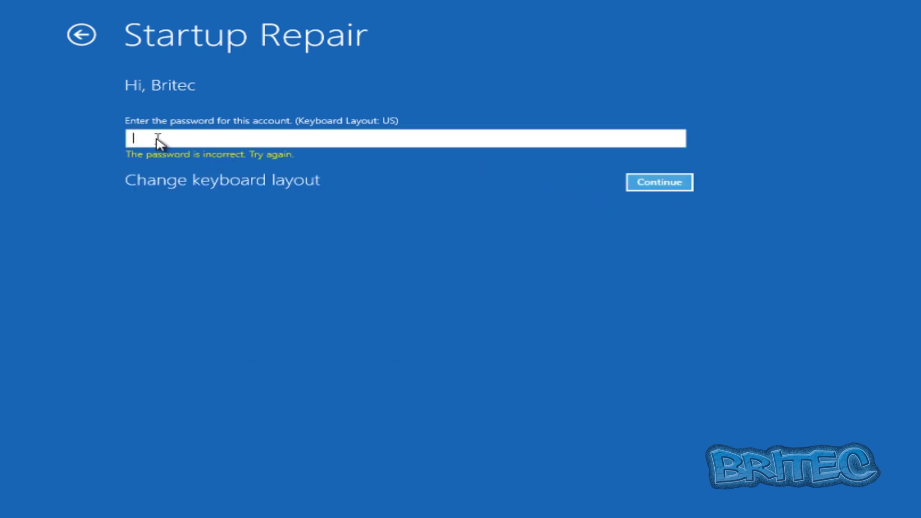
{"action": "type", "text": "******"}
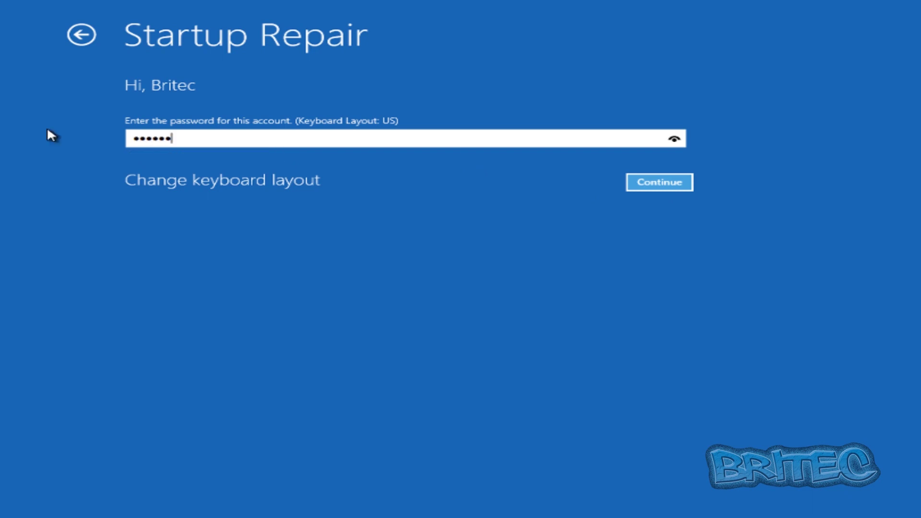
{"action": "left_click", "coordinate": [664, 185]}
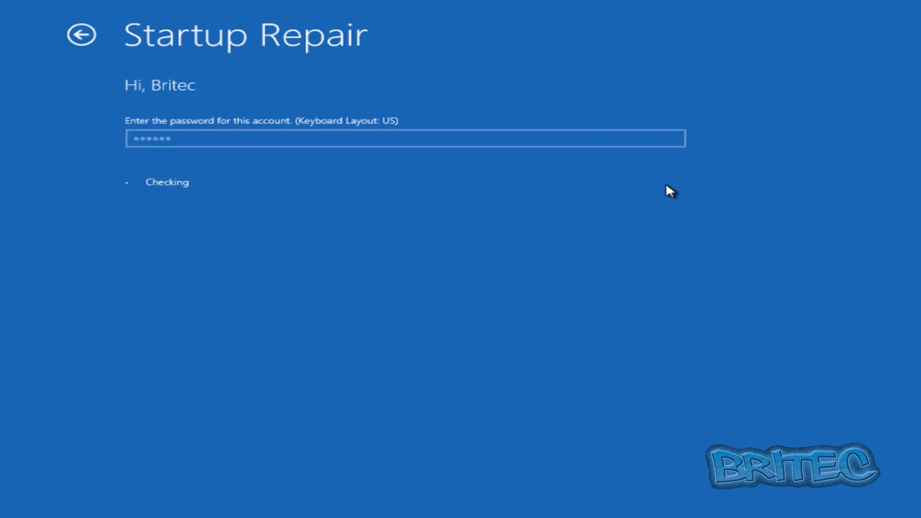